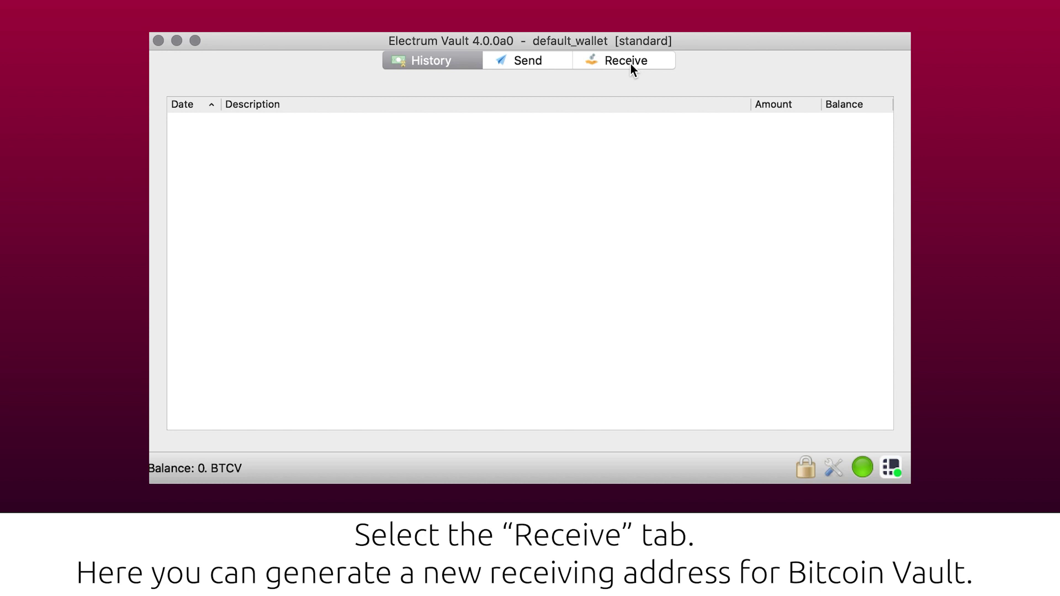
# Generate a new BTCV receiving address on the Receive tab and copy it to the clipboard.
pyautogui.click(631, 64)
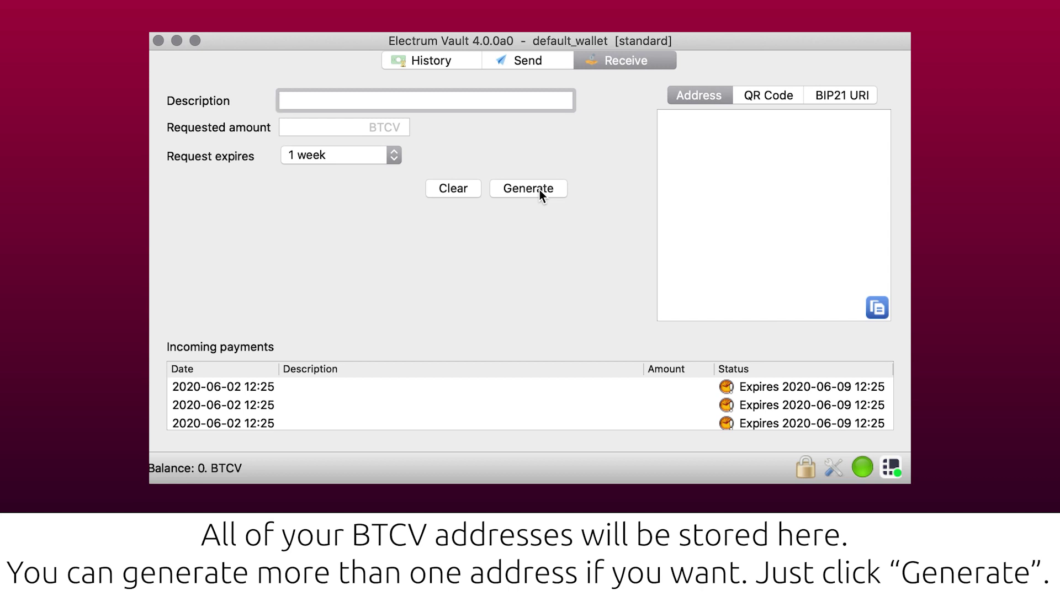
pyautogui.click(539, 190)
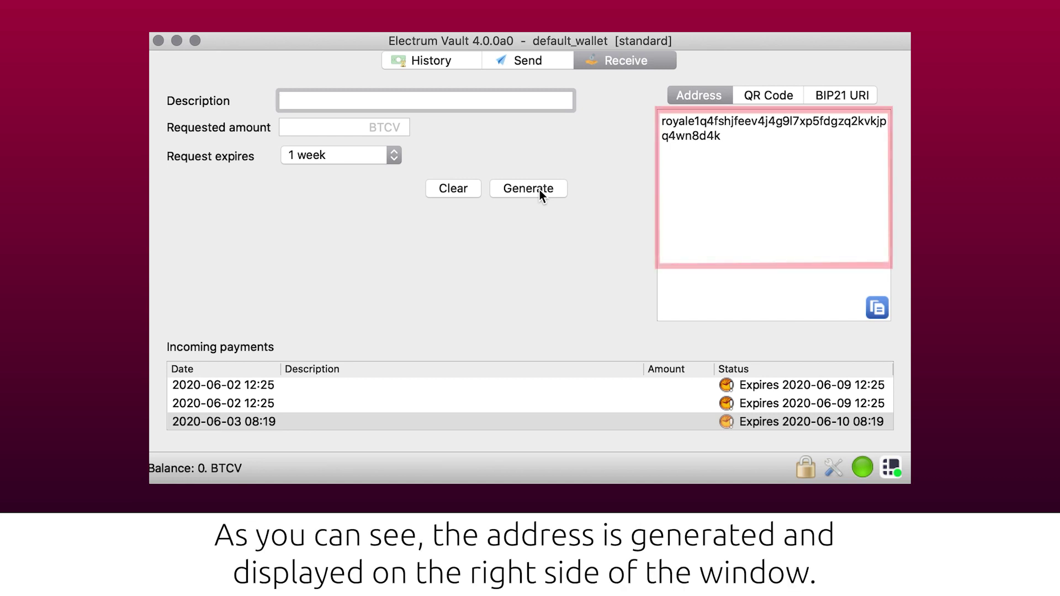
pyautogui.moveTo(726, 135); pyautogui.dragTo(662, 122)
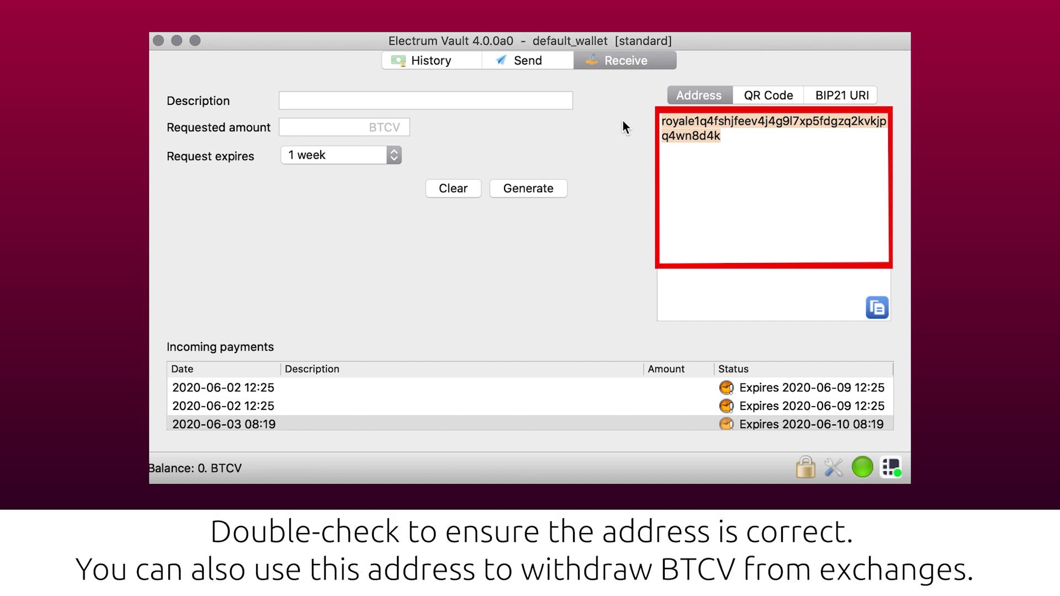
pyautogui.rightClick(702, 136)
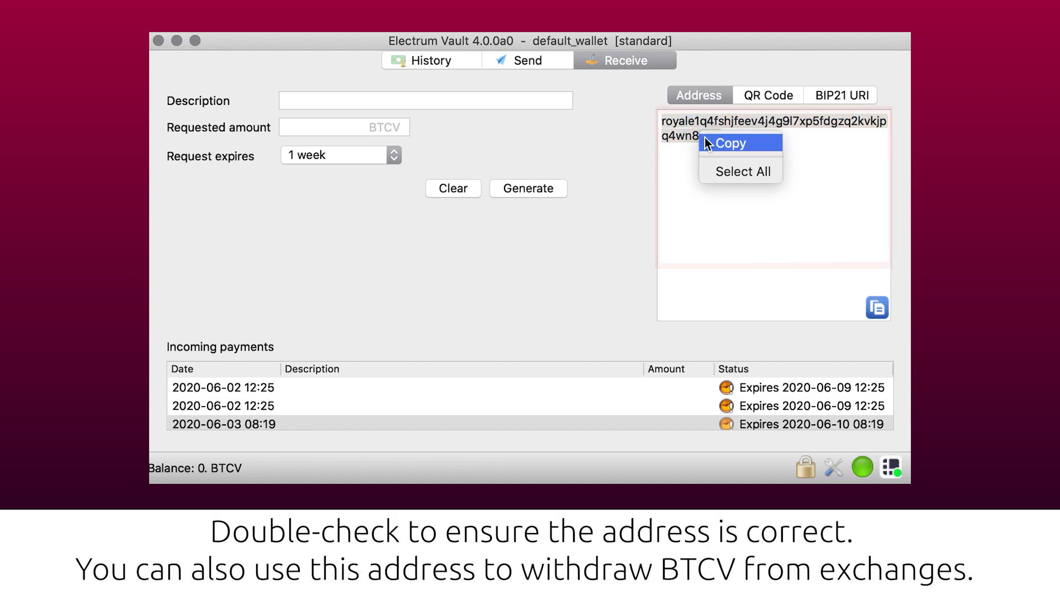
pyautogui.click(729, 142)
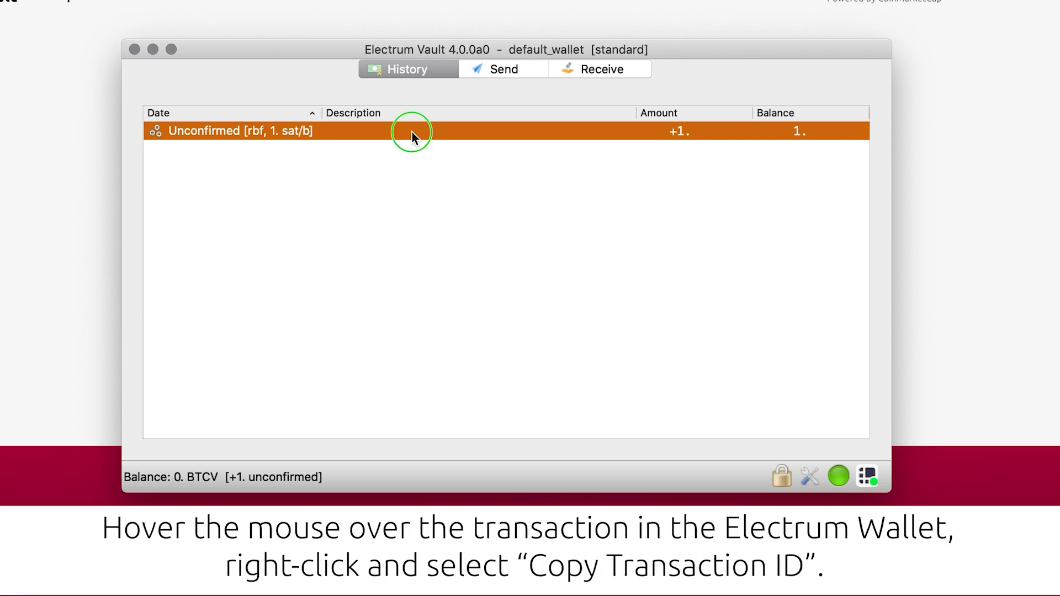
# Bring up the context menu for the unconfirmed +1 BTCV incoming transaction in History.
pyautogui.rightClick(412, 132)
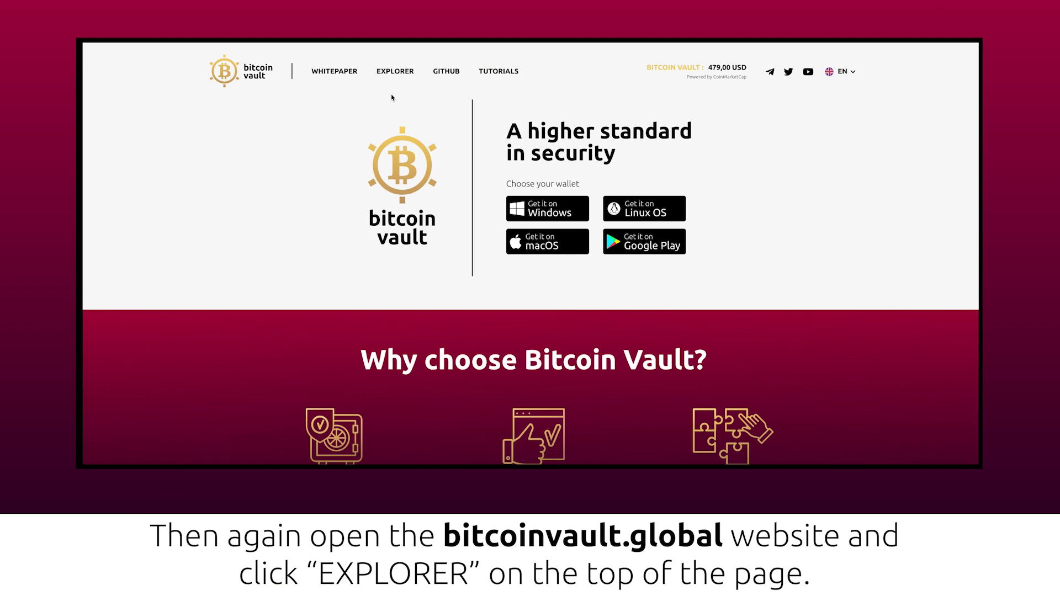
# Go to the EXPLORER page from the bitcoinvault.global navigation bar.
pyautogui.click(395, 72)
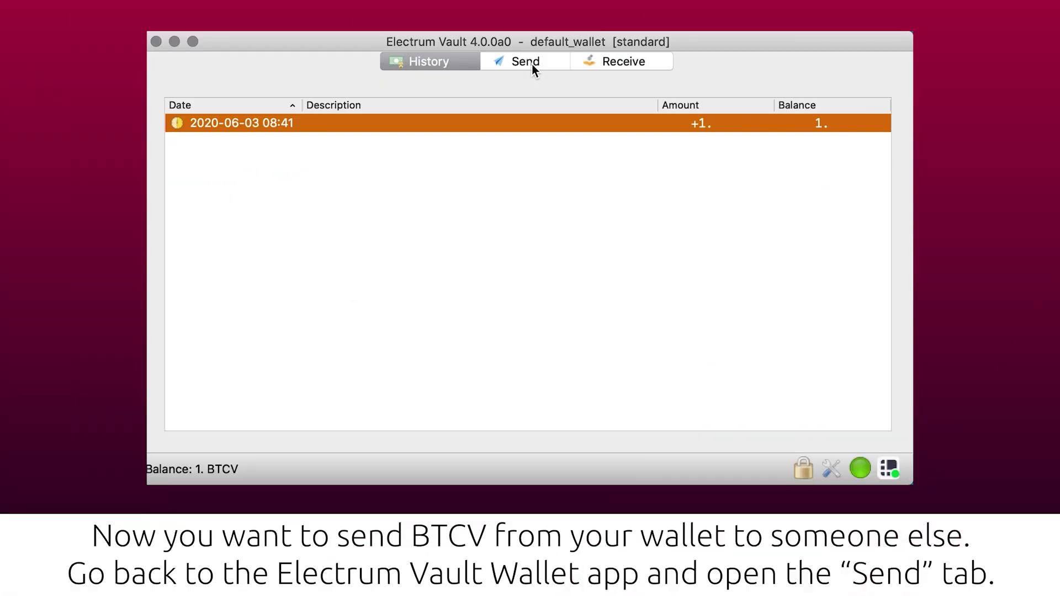
# Fill the send form with the pasted address, description 'First withdraw' and Max amount 0.9999989 BTCV.
pyautogui.click(532, 64)
pyautogui.click(359, 100)
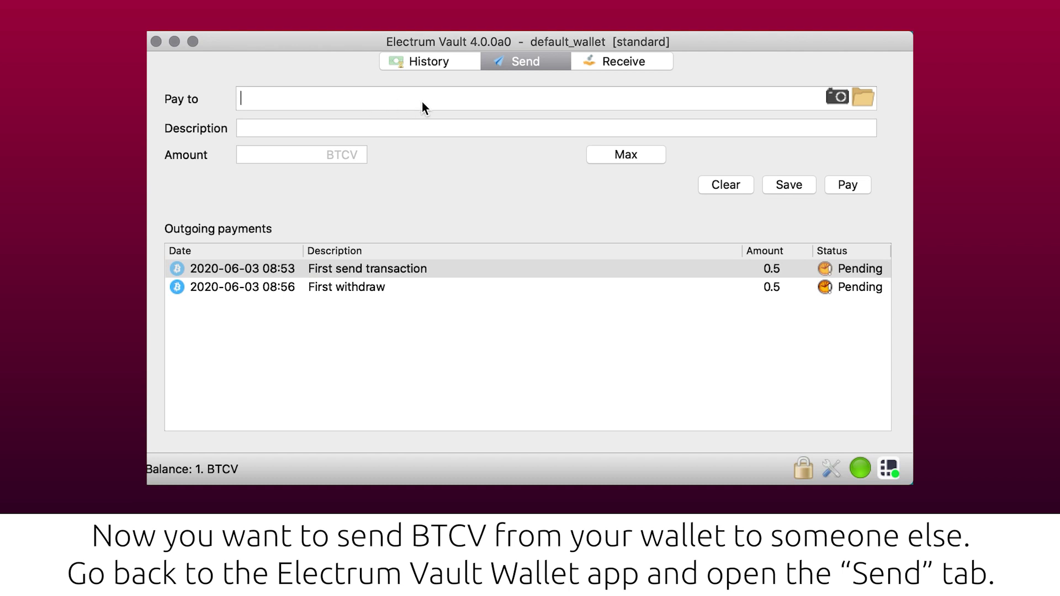
pyautogui.press('super+v')
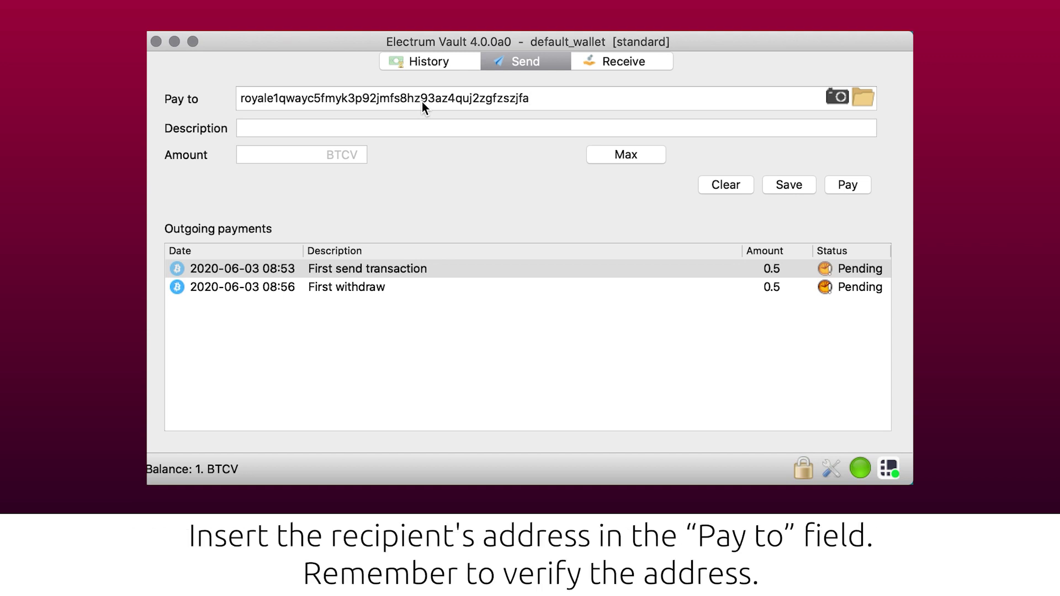
pyautogui.click(399, 128)
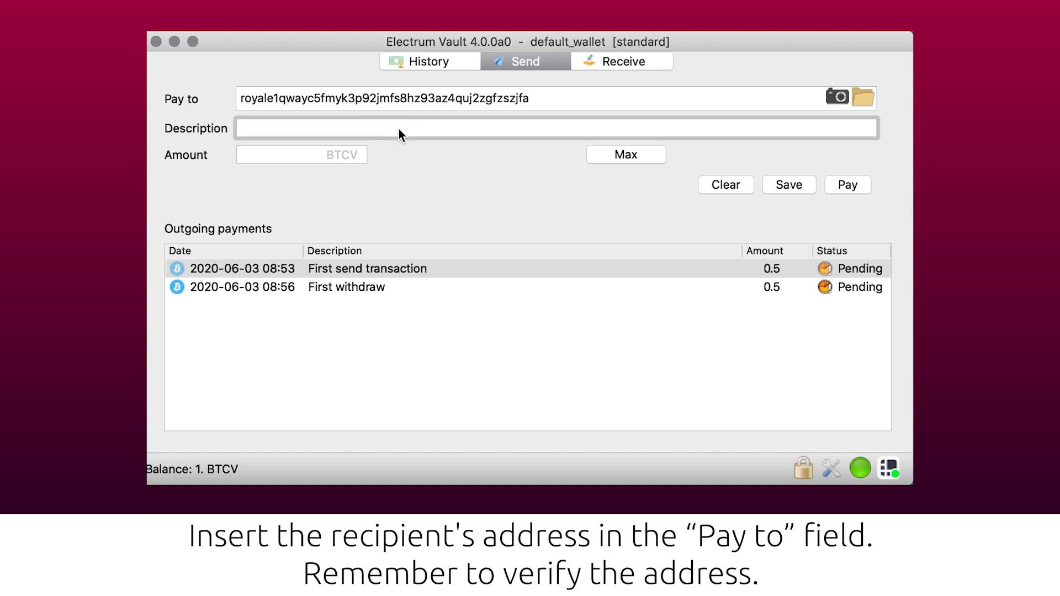
pyautogui.write('First ')
pyautogui.write('wit')
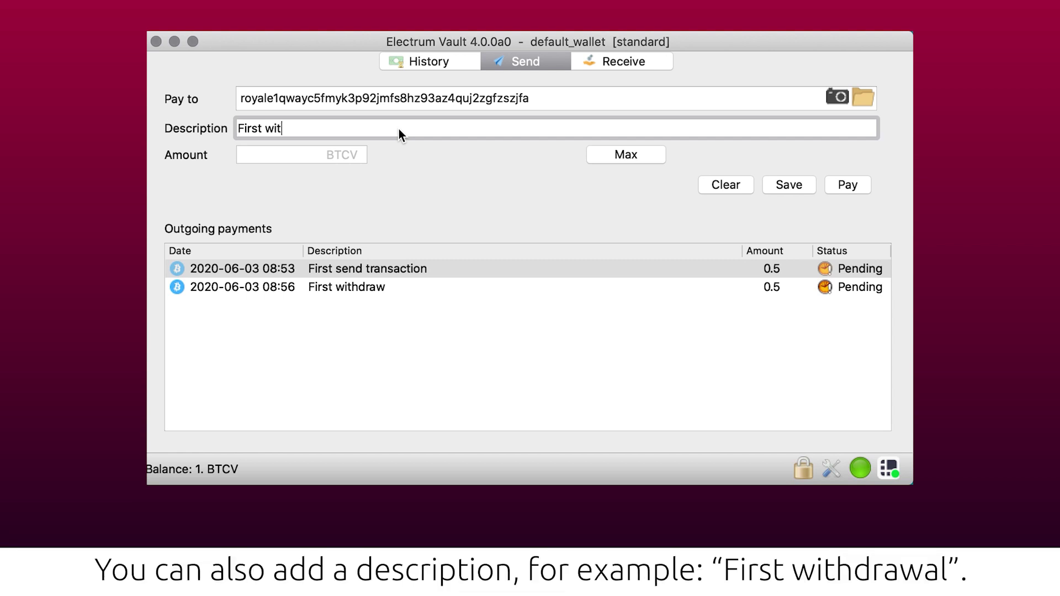
pyautogui.write('hdraw')
pyautogui.press('Tab')
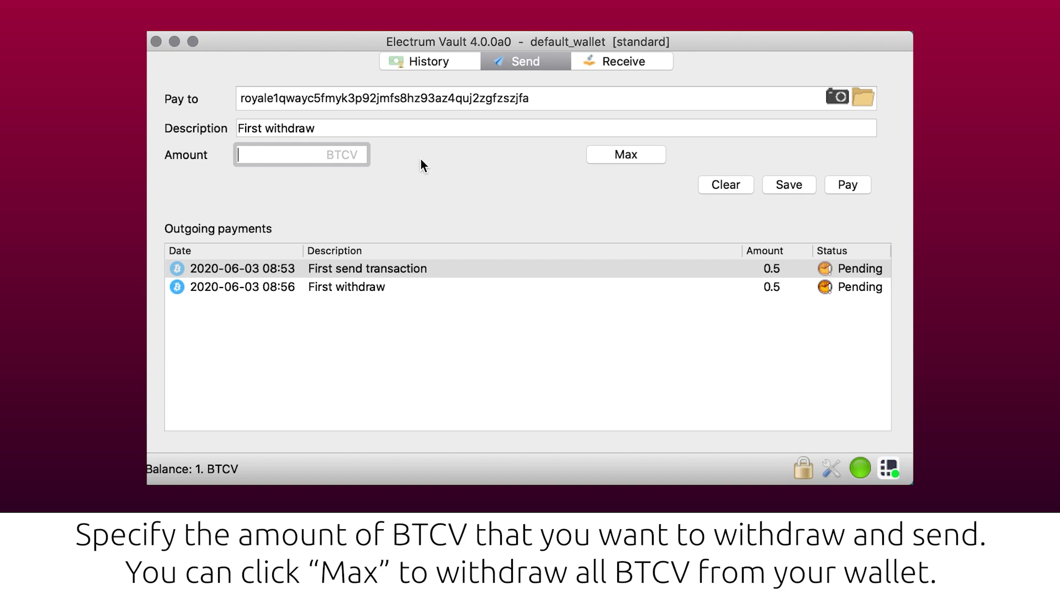
pyautogui.click(608, 158)
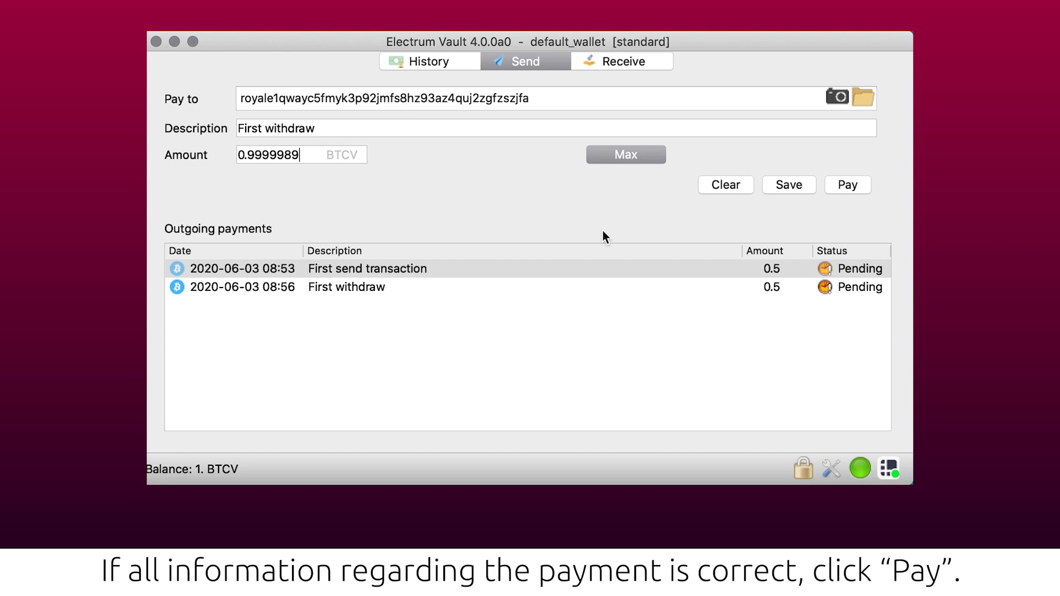
# Pay and confirm sending the 0.9999989 BTCV withdrawal with the default mining fee.
pyautogui.click(848, 185)
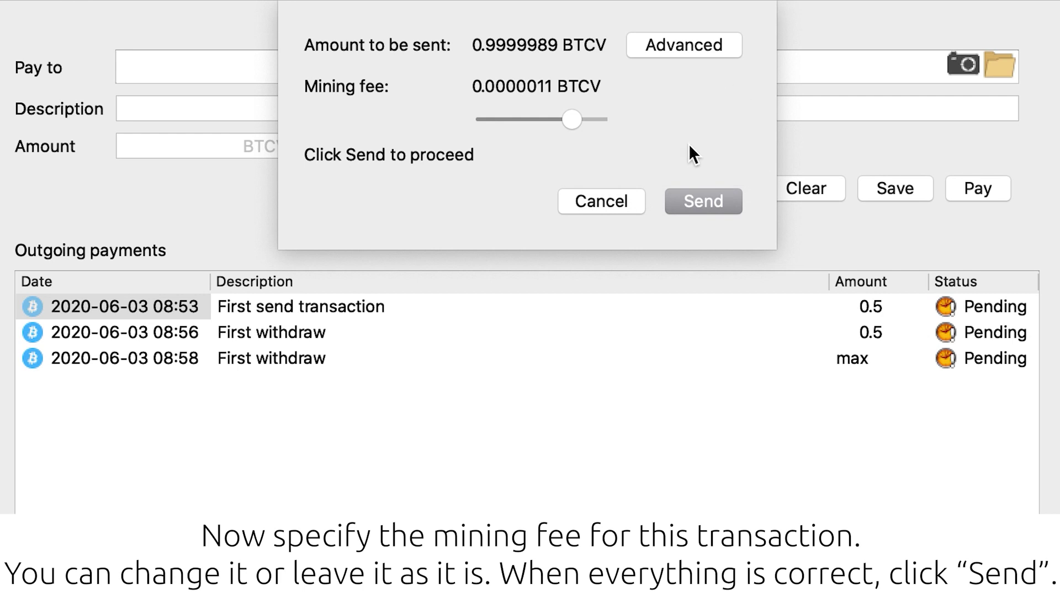
pyautogui.click(704, 200)
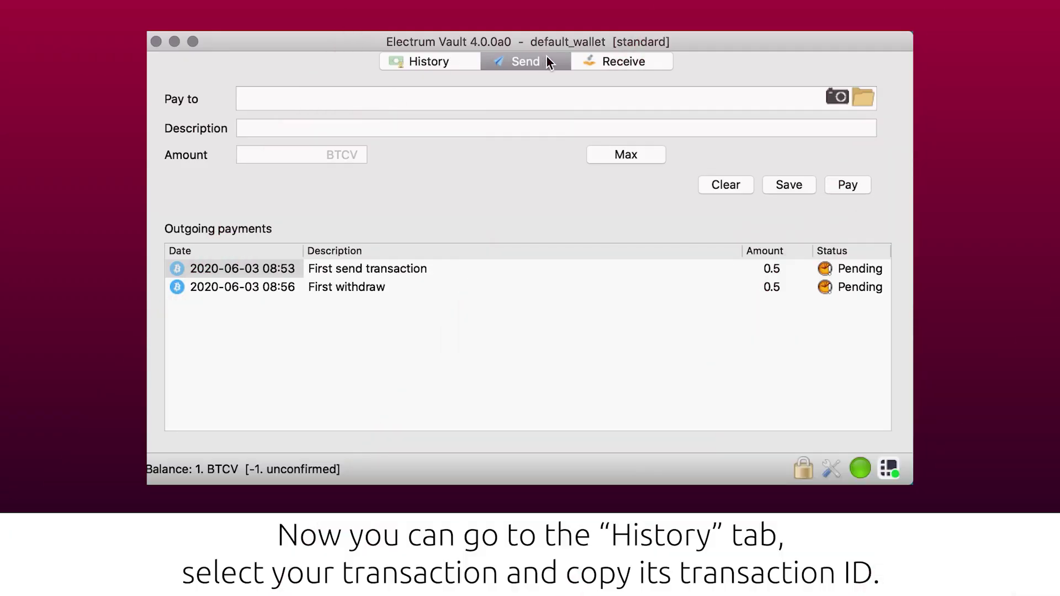
# Select the unconfirmed -1 BTCV 'First withdraw' row in History and bring up its context menu.
pyautogui.click(448, 63)
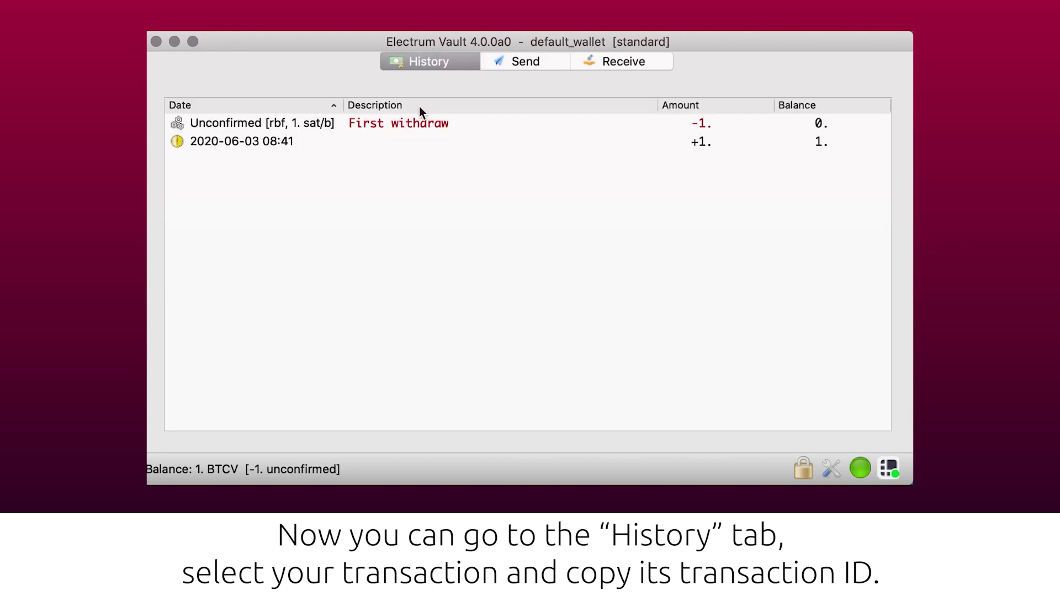
pyautogui.click(416, 128)
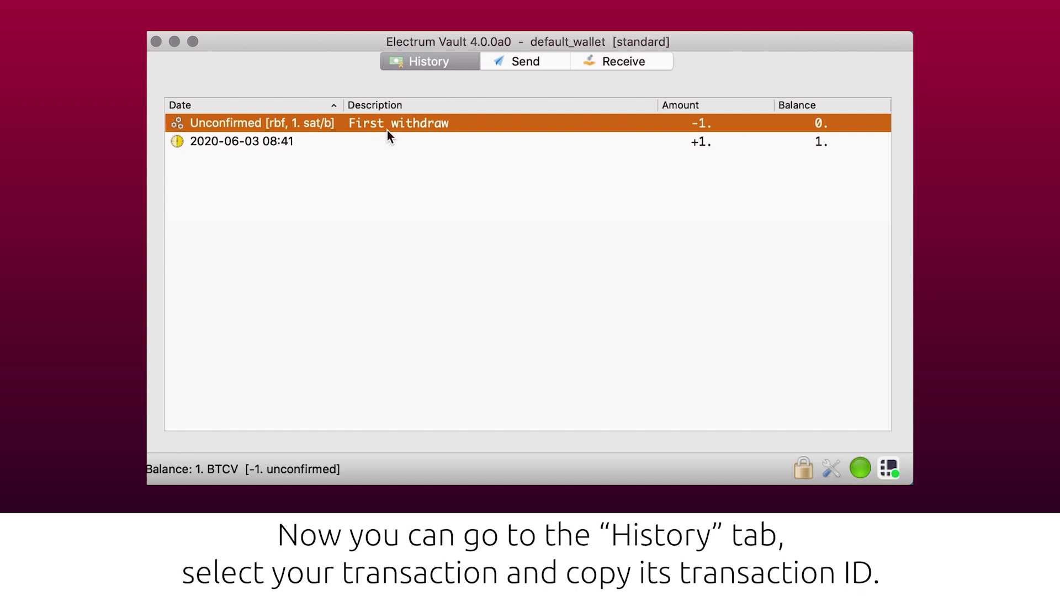
pyautogui.rightClick(468, 124)
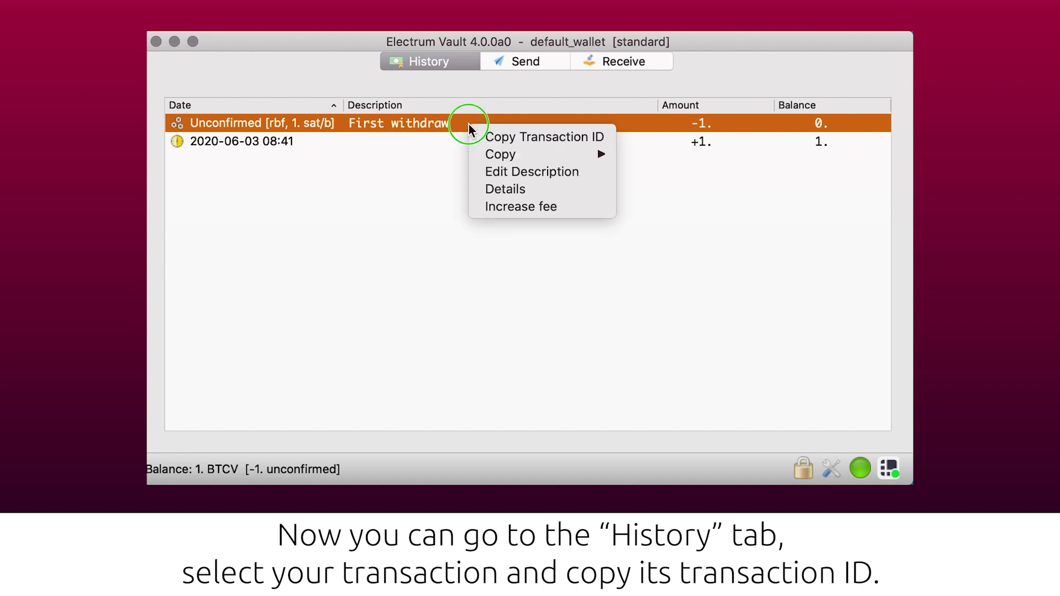